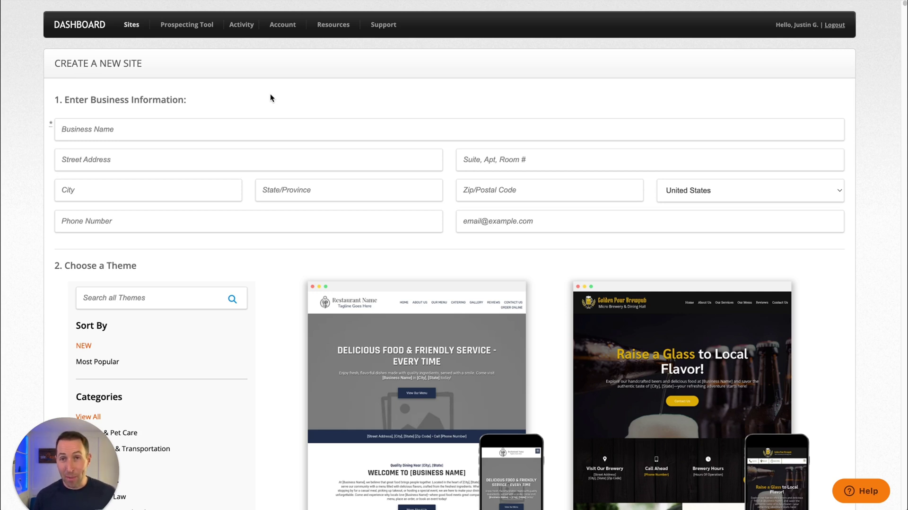
- Enter 'kids party and play' as the business name and accept its Google suggestion to autofill address and phone
{"action": "type", "text": "kids par"}
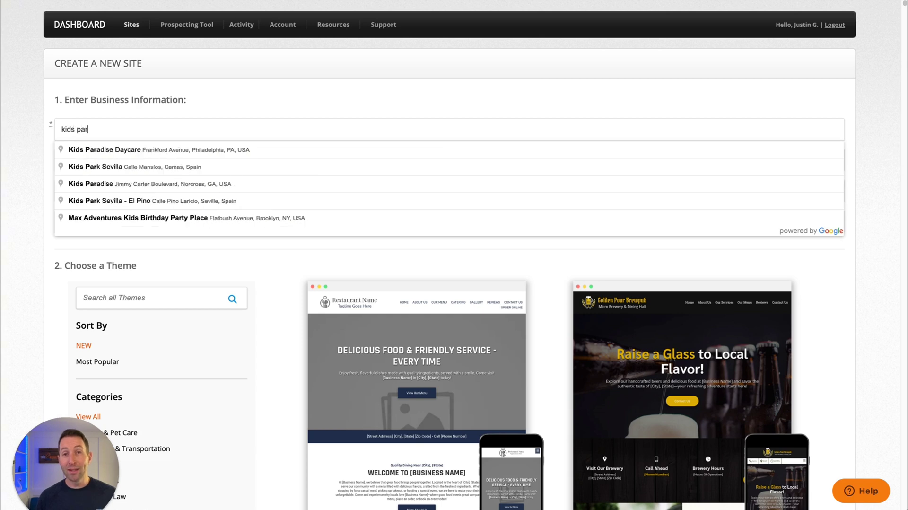
{"action": "type", "text": "ty and play"}
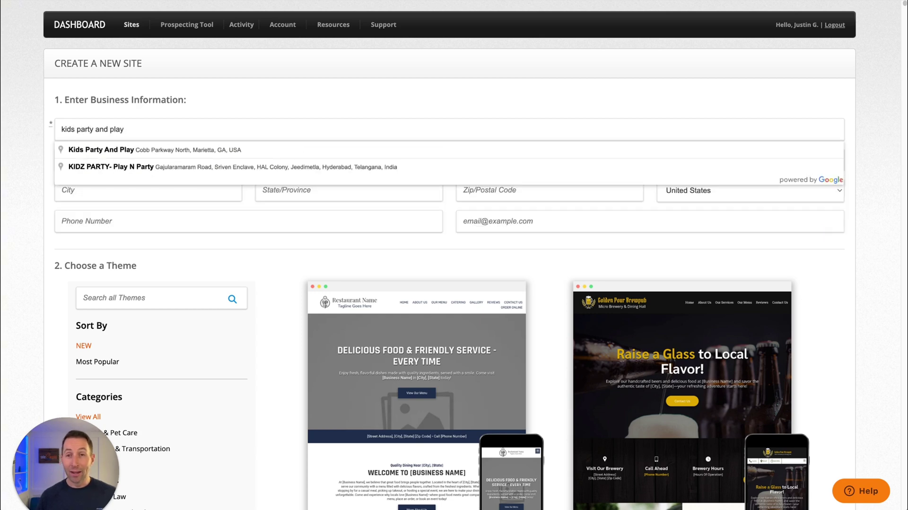
{"action": "left_click", "coordinate": [164, 152]}
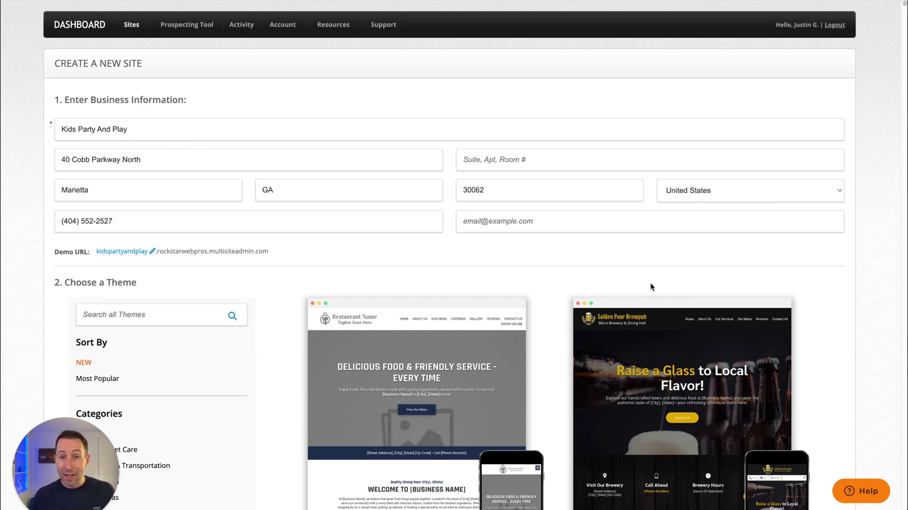
- Filter themes to Education & Childcare and create the site from Bounce House & Party Rentals
{"action": "mouse_move", "coordinate": [492, 344]}
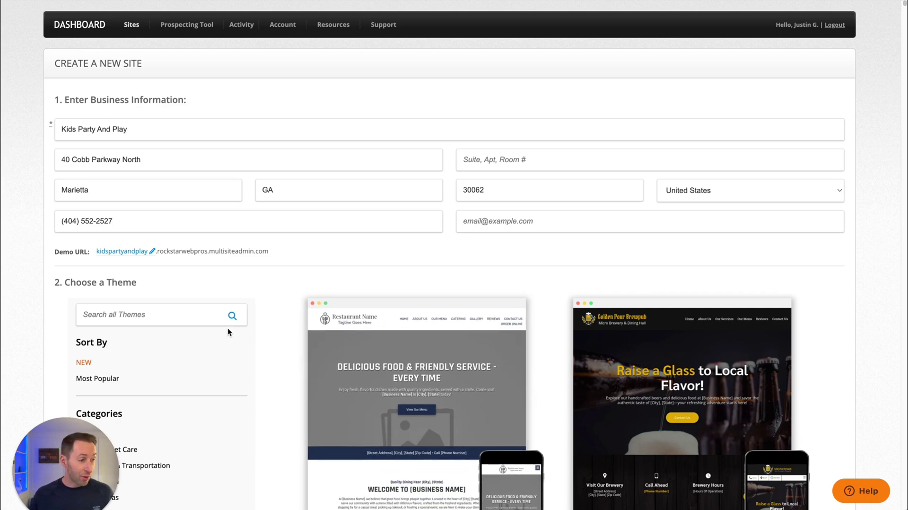
{"action": "scroll", "coordinate": [228, 329], "scroll_direction": "down", "scroll_amount": 6}
{"action": "left_click", "coordinate": [119, 270]}
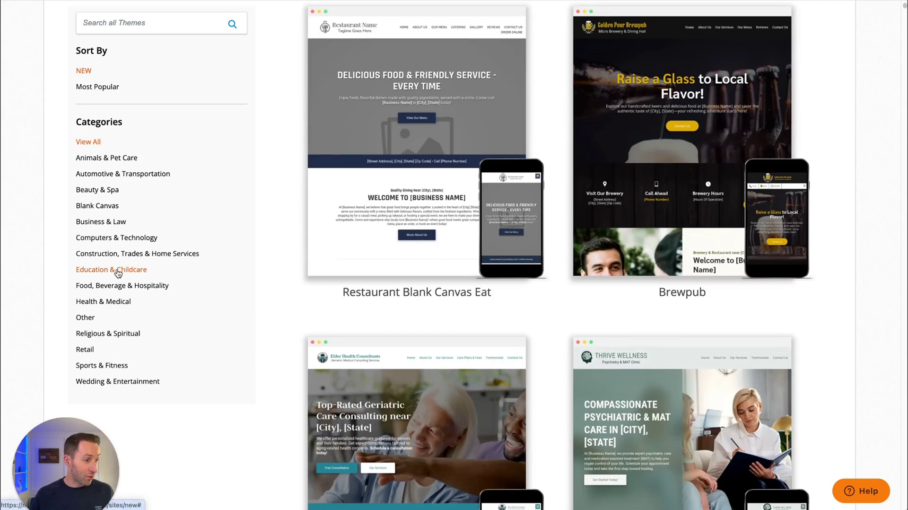
{"action": "scroll", "coordinate": [654, 370], "scroll_direction": "down", "scroll_amount": 20}
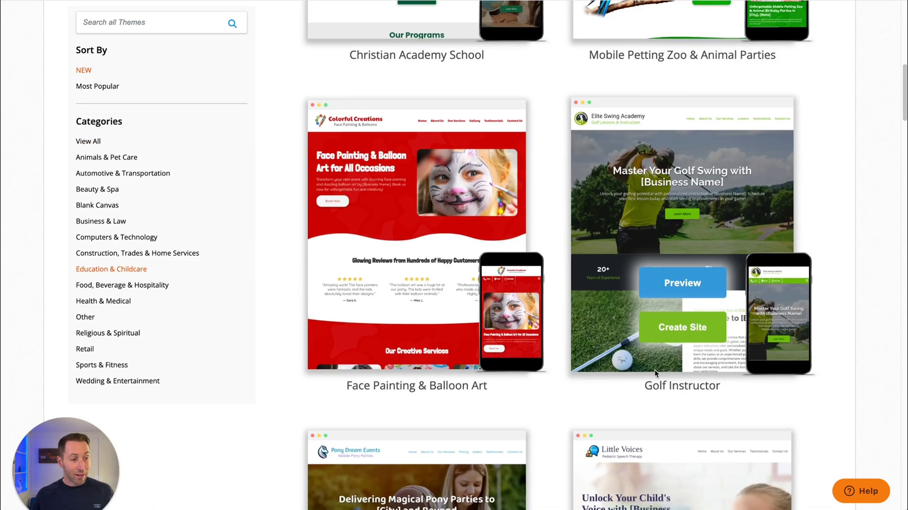
{"action": "scroll", "coordinate": [654, 373], "scroll_direction": "down", "scroll_amount": 20}
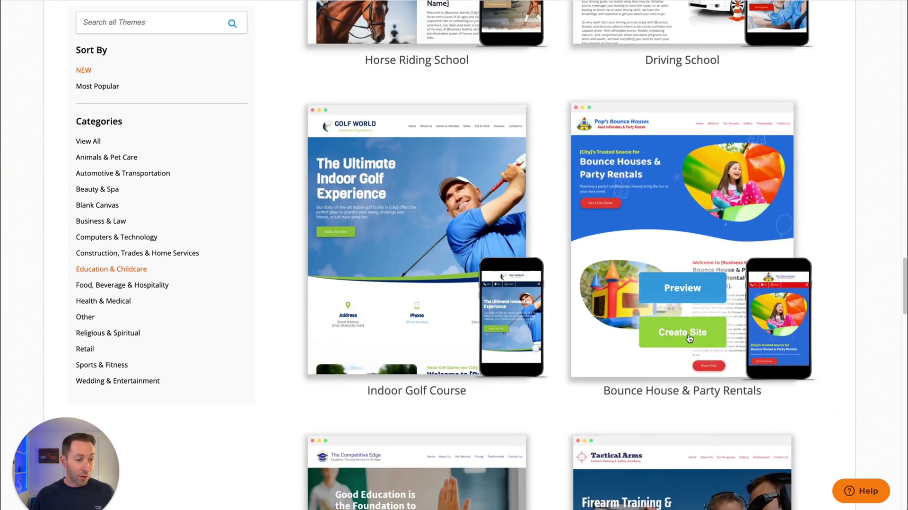
{"action": "left_click", "coordinate": [689, 333]}
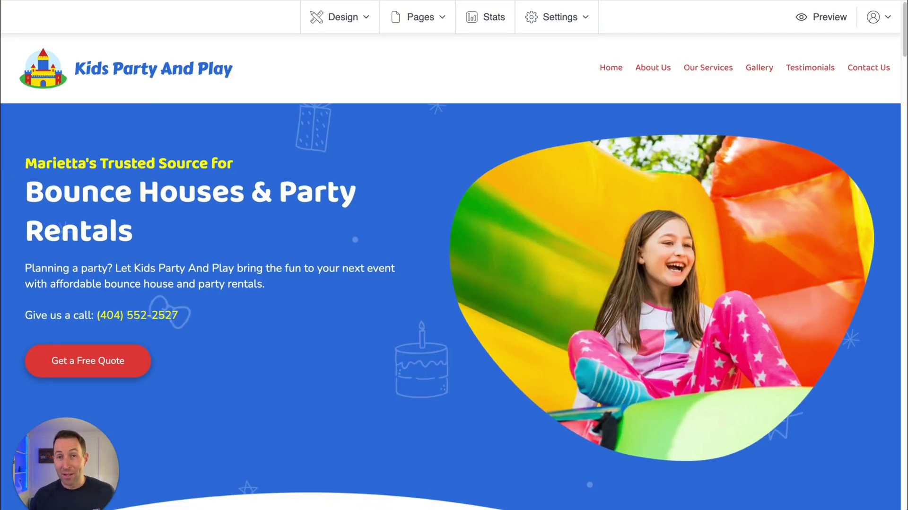
- Preview the generated homepage and scroll through all its sections, from the 'Bounce Houses & Party Rentals' headline down
{"action": "left_click", "coordinate": [821, 17]}
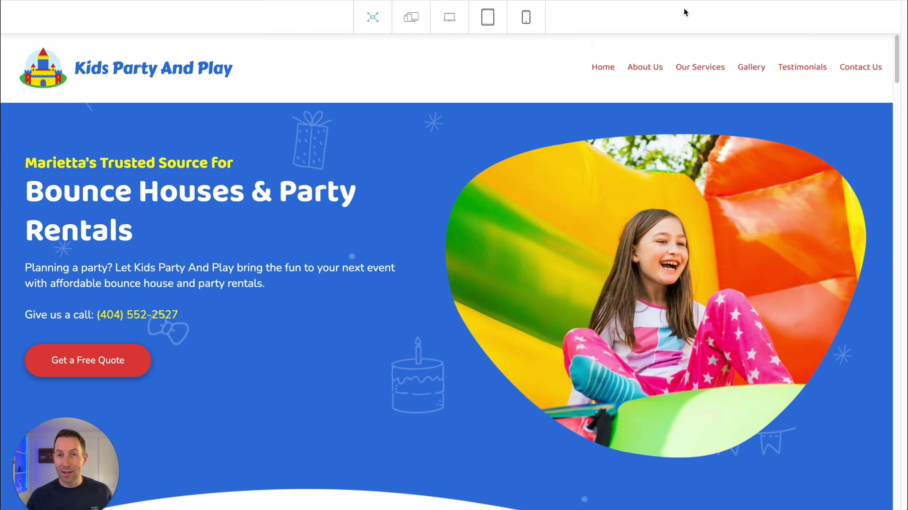
{"action": "scroll", "coordinate": [493, 72], "scroll_direction": "down", "scroll_amount": 8}
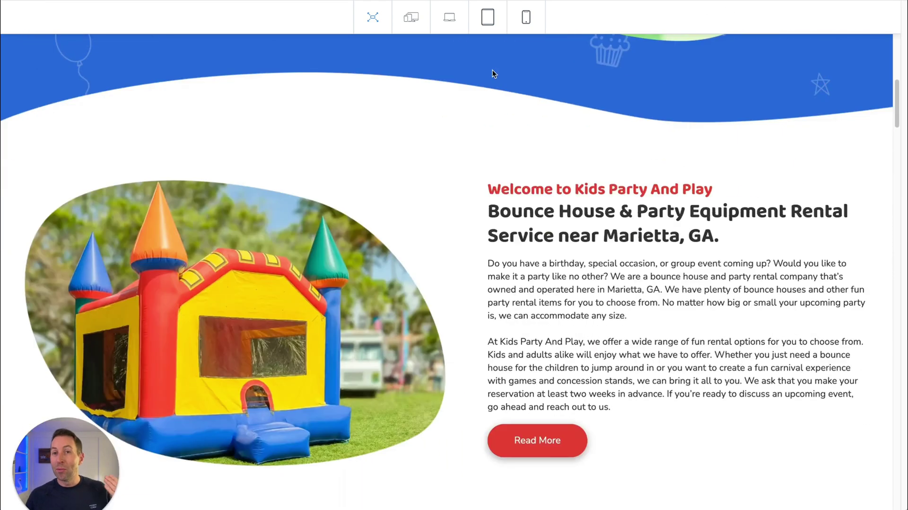
{"action": "scroll", "coordinate": [492, 73], "scroll_direction": "down", "scroll_amount": 9}
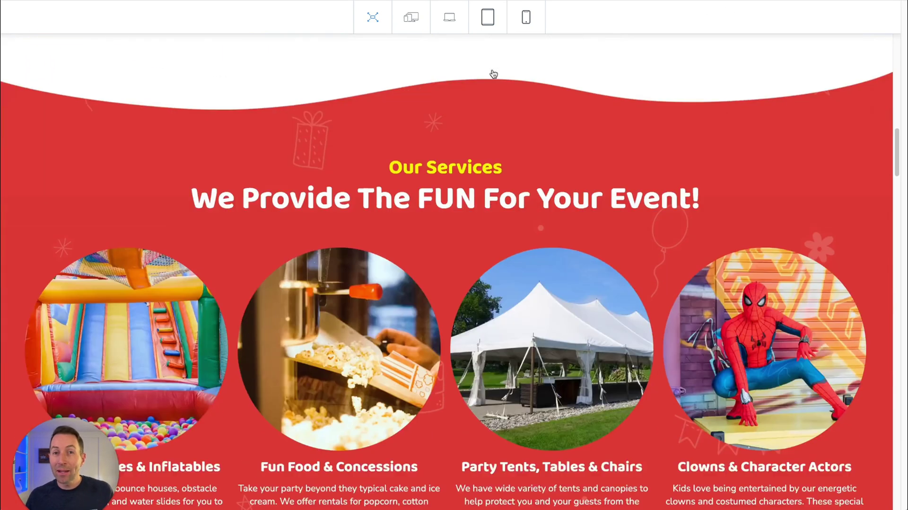
{"action": "scroll", "coordinate": [493, 74], "scroll_direction": "down", "scroll_amount": 10}
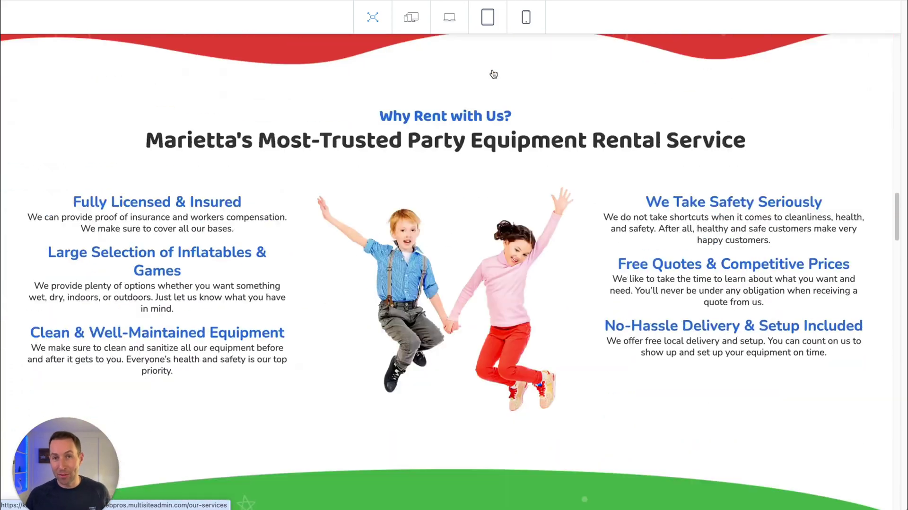
{"action": "scroll", "coordinate": [492, 74], "scroll_direction": "down", "scroll_amount": 10}
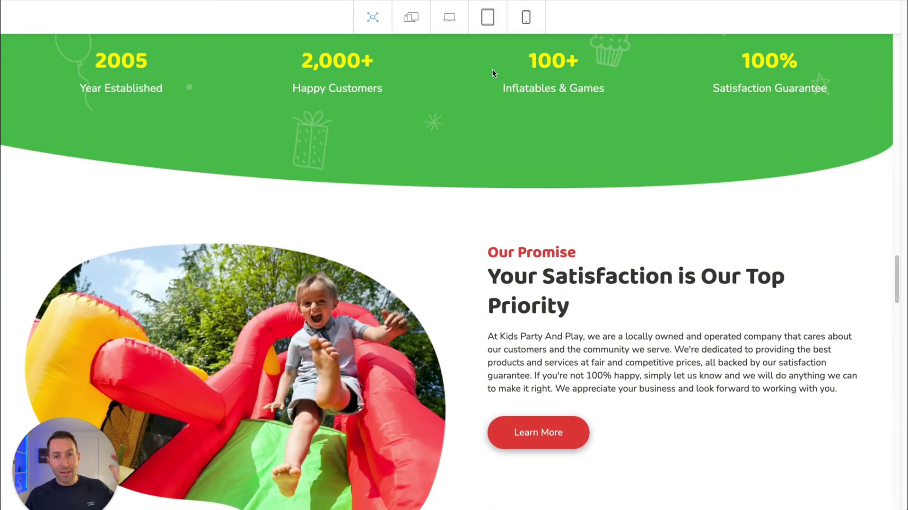
{"action": "scroll", "coordinate": [492, 73], "scroll_direction": "down", "scroll_amount": 5}
{"action": "scroll", "coordinate": [492, 74], "scroll_direction": "down", "scroll_amount": 7}
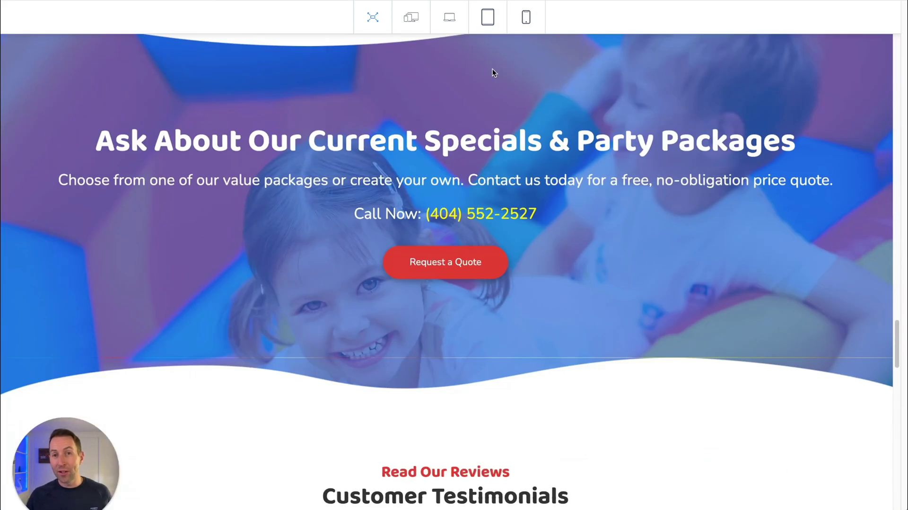
{"action": "scroll", "coordinate": [492, 71], "scroll_direction": "down", "scroll_amount": 9}
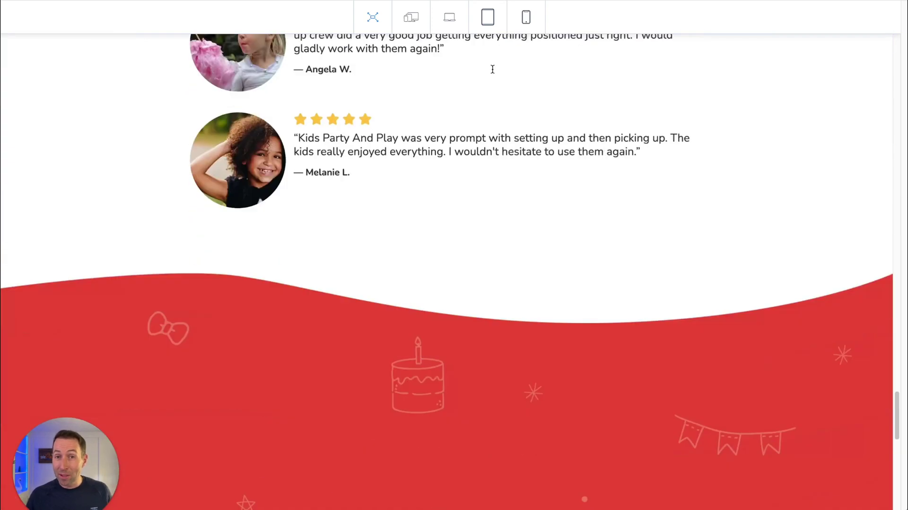
{"action": "scroll", "coordinate": [492, 69], "scroll_direction": "down", "scroll_amount": 12}
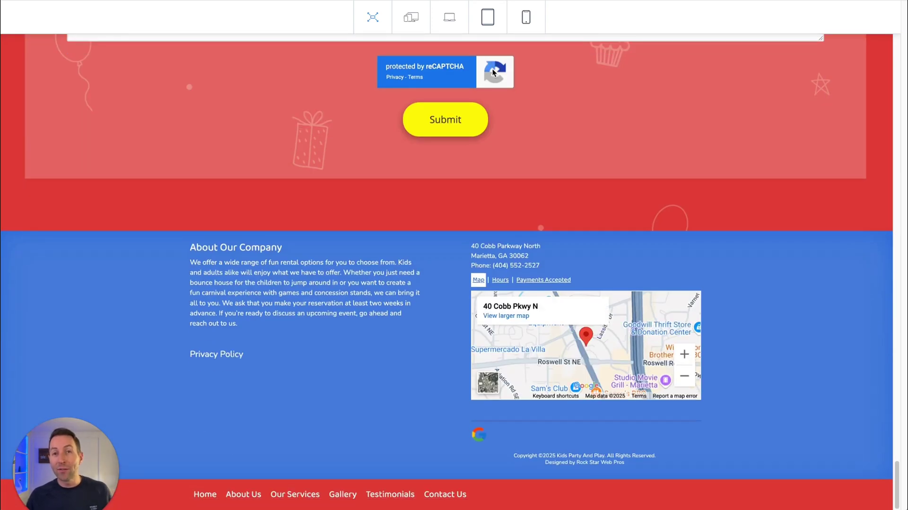
{"action": "scroll", "coordinate": [493, 71], "scroll_direction": "up", "scroll_amount": 20}
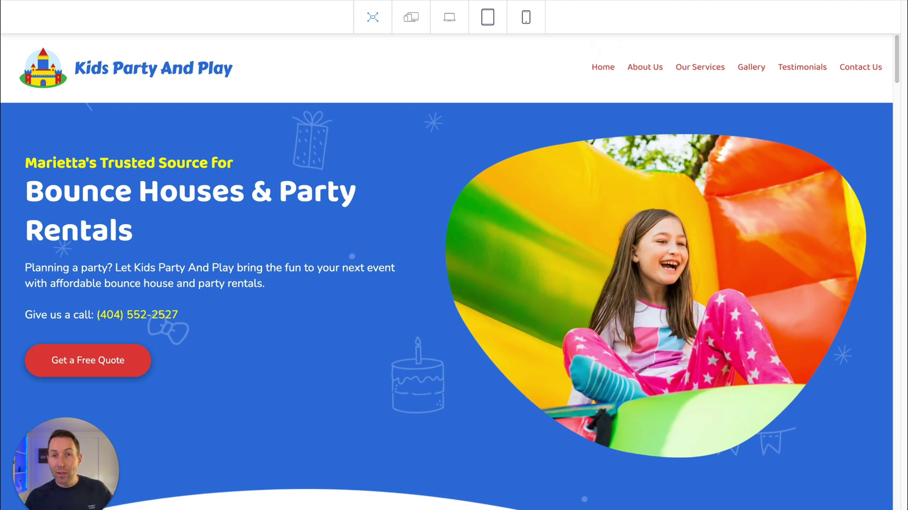
{"action": "scroll", "coordinate": [186, 298], "scroll_direction": "down", "scroll_amount": 2}
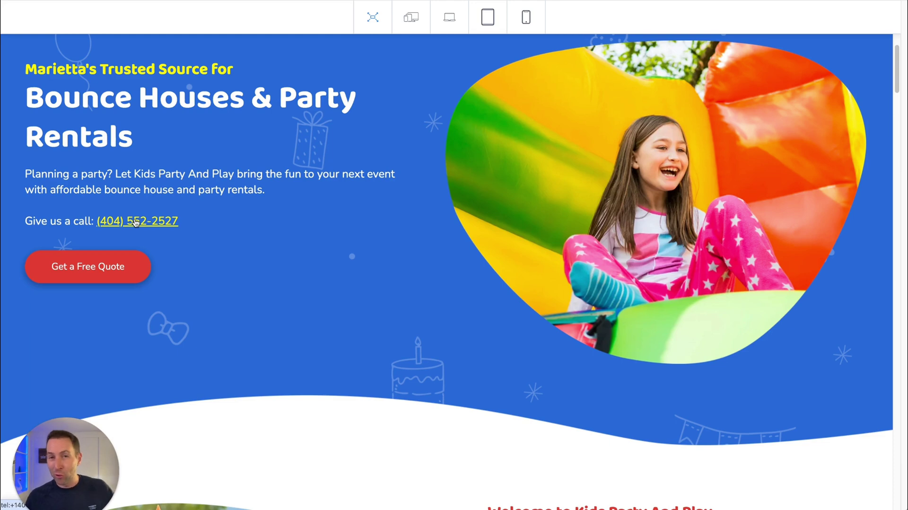
{"action": "scroll", "coordinate": [246, 303], "scroll_direction": "down", "scroll_amount": 8}
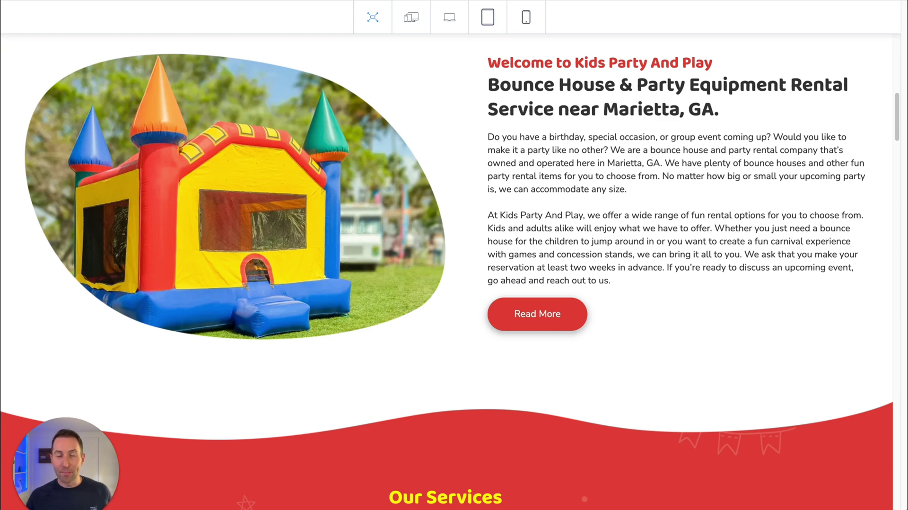
{"action": "scroll", "coordinate": [329, 309], "scroll_direction": "up", "scroll_amount": 2}
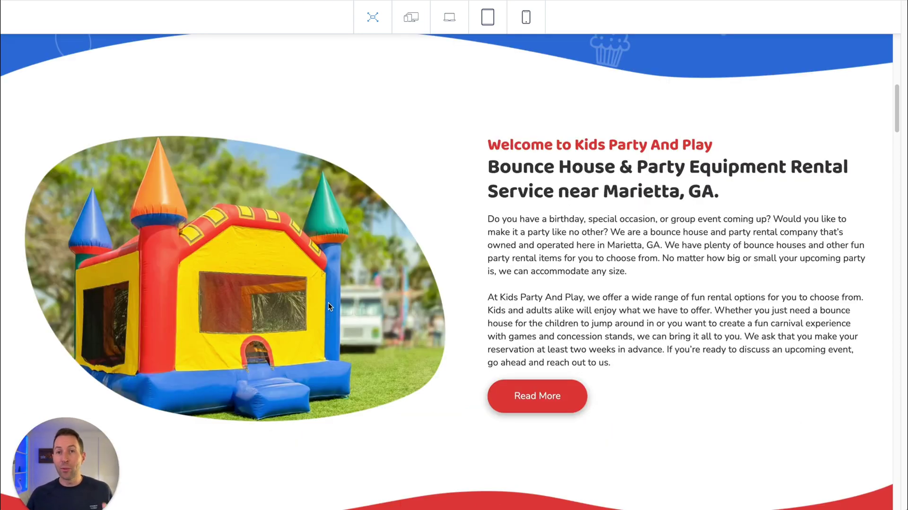
{"action": "scroll", "coordinate": [328, 302], "scroll_direction": "down", "scroll_amount": 10}
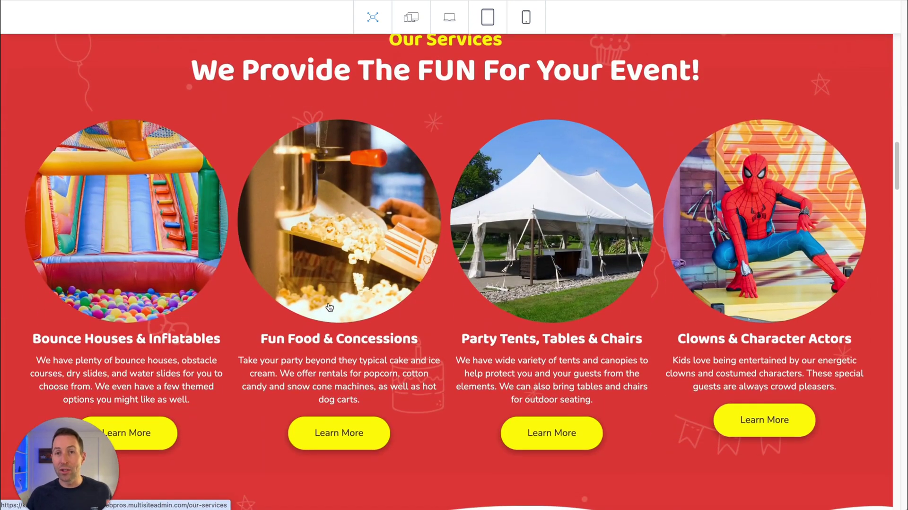
{"action": "scroll", "coordinate": [329, 308], "scroll_direction": "down", "scroll_amount": 1}
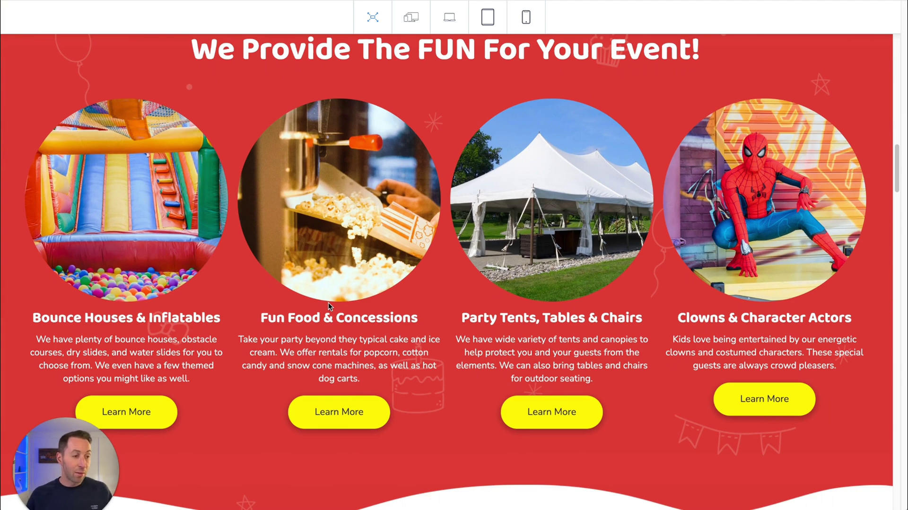
{"action": "scroll", "coordinate": [328, 302], "scroll_direction": "down", "scroll_amount": 9}
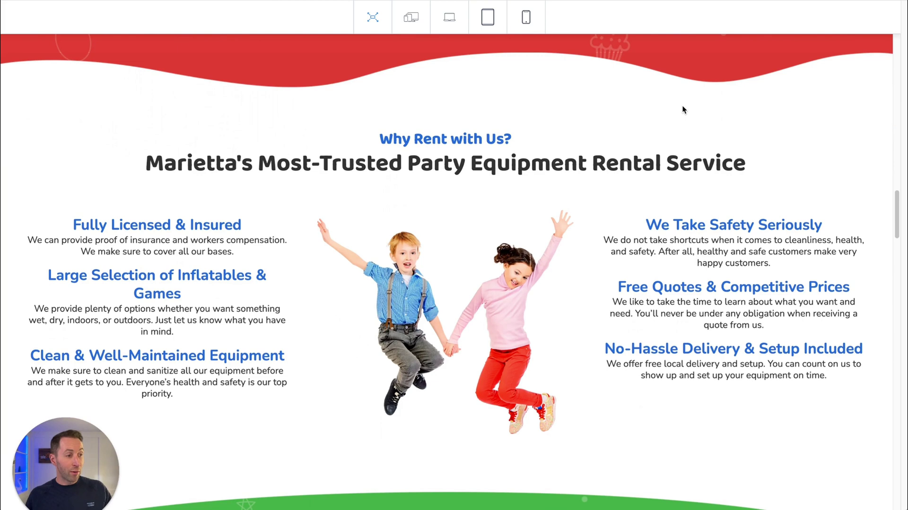
{"action": "scroll", "coordinate": [682, 109], "scroll_direction": "down", "scroll_amount": 2}
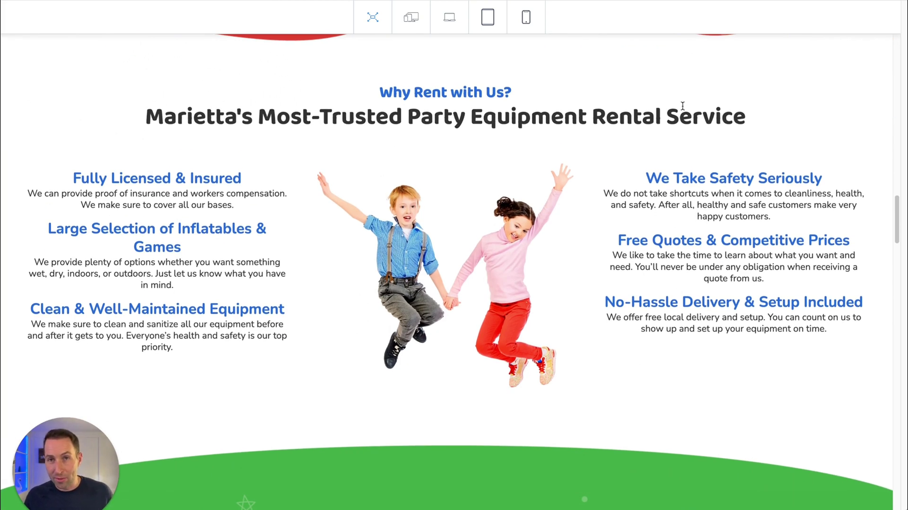
{"action": "scroll", "coordinate": [682, 105], "scroll_direction": "down", "scroll_amount": 4}
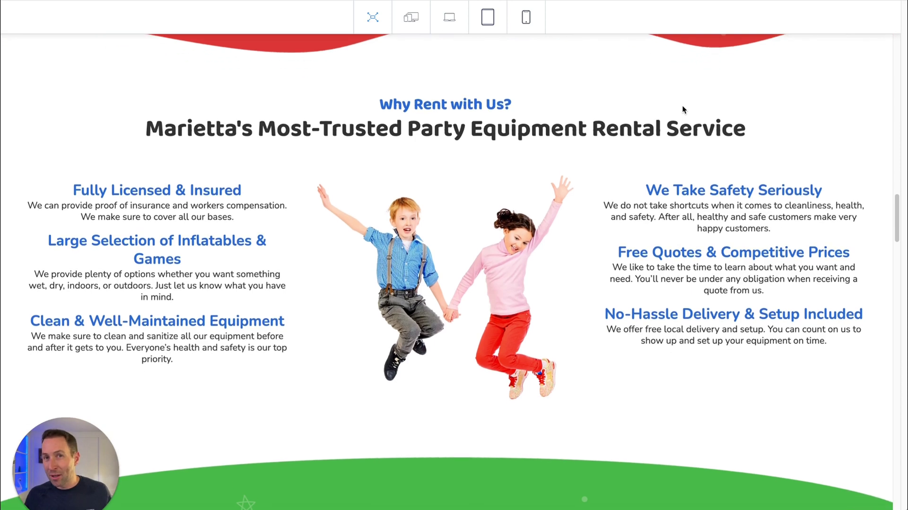
{"action": "scroll", "coordinate": [682, 106], "scroll_direction": "down", "scroll_amount": 12}
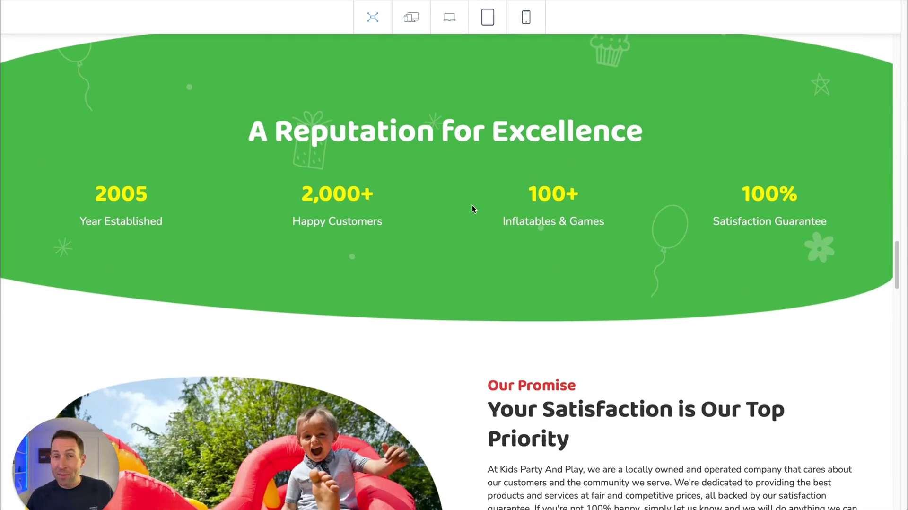
{"action": "scroll", "coordinate": [472, 205], "scroll_direction": "down", "scroll_amount": 12}
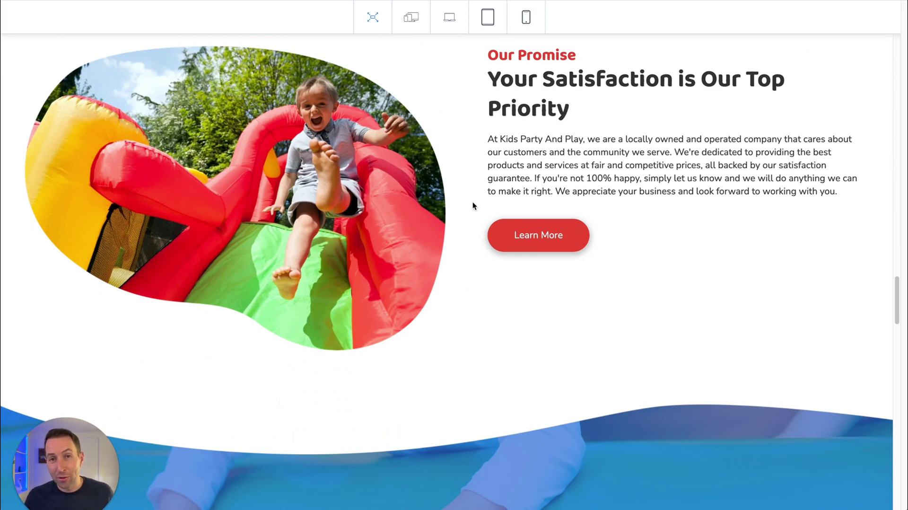
{"action": "scroll", "coordinate": [472, 202], "scroll_direction": "down", "scroll_amount": 2}
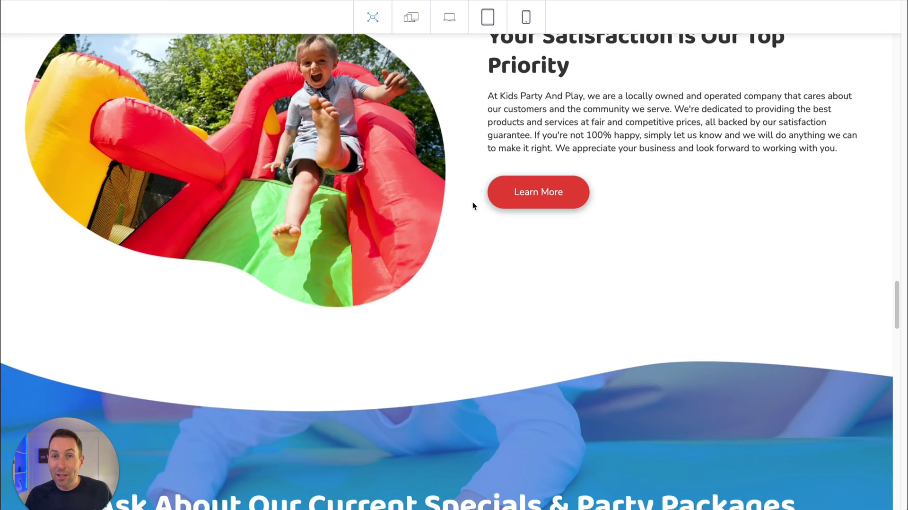
{"action": "scroll", "coordinate": [472, 205], "scroll_direction": "down", "scroll_amount": 10}
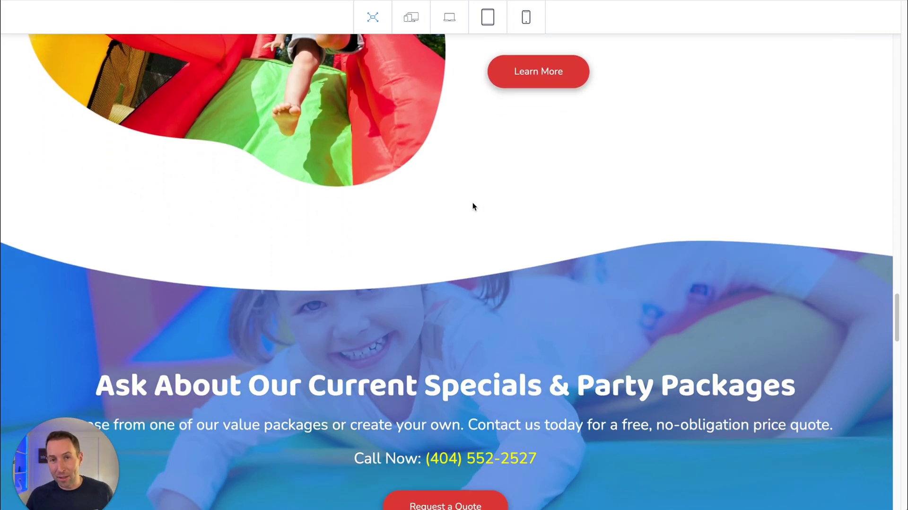
{"action": "scroll", "coordinate": [473, 204], "scroll_direction": "down", "scroll_amount": 1}
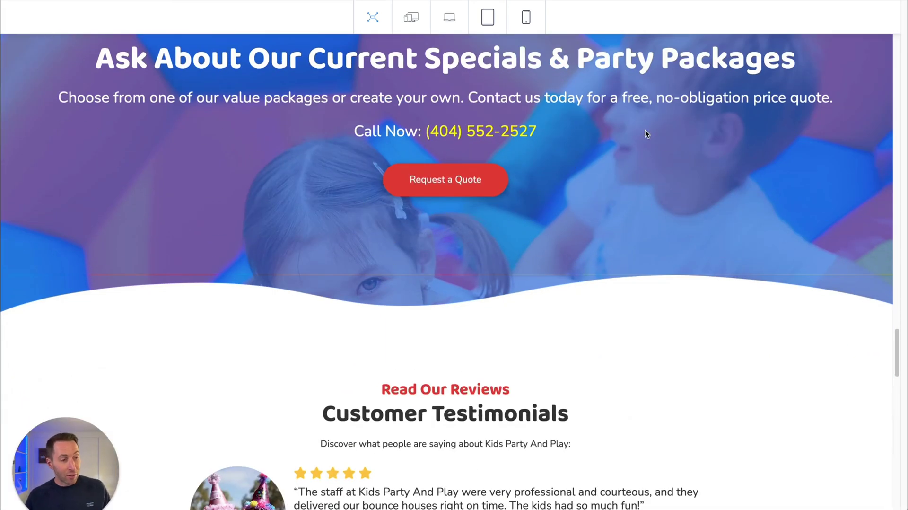
{"action": "scroll", "coordinate": [646, 134], "scroll_direction": "down", "scroll_amount": 19}
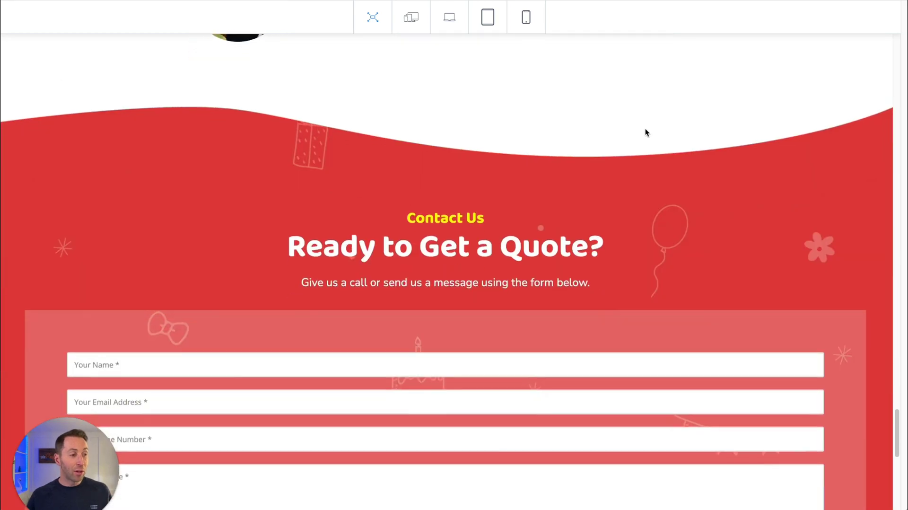
{"action": "scroll", "coordinate": [645, 132], "scroll_direction": "down", "scroll_amount": 5}
{"action": "scroll", "coordinate": [645, 129], "scroll_direction": "down", "scroll_amount": 6}
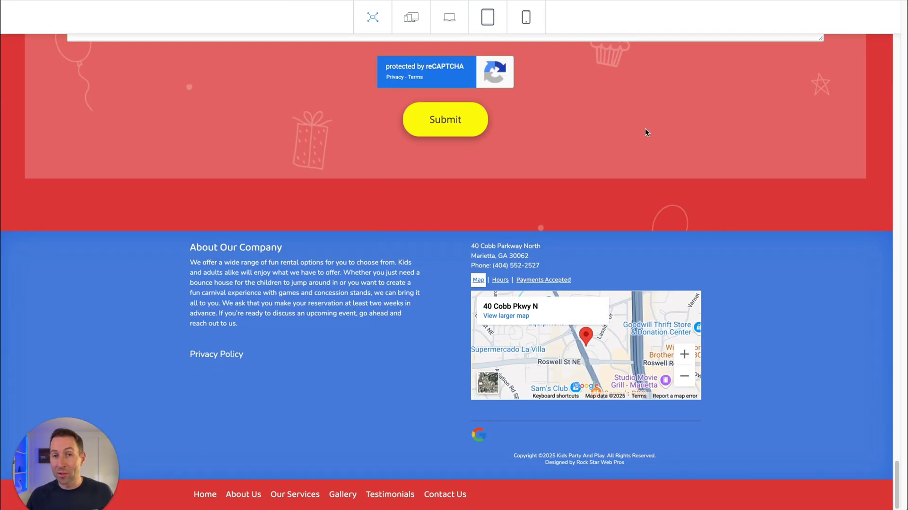
{"action": "scroll", "coordinate": [645, 132], "scroll_direction": "up", "scroll_amount": 20}
{"action": "scroll", "coordinate": [645, 132], "scroll_direction": "up", "scroll_amount": 20}
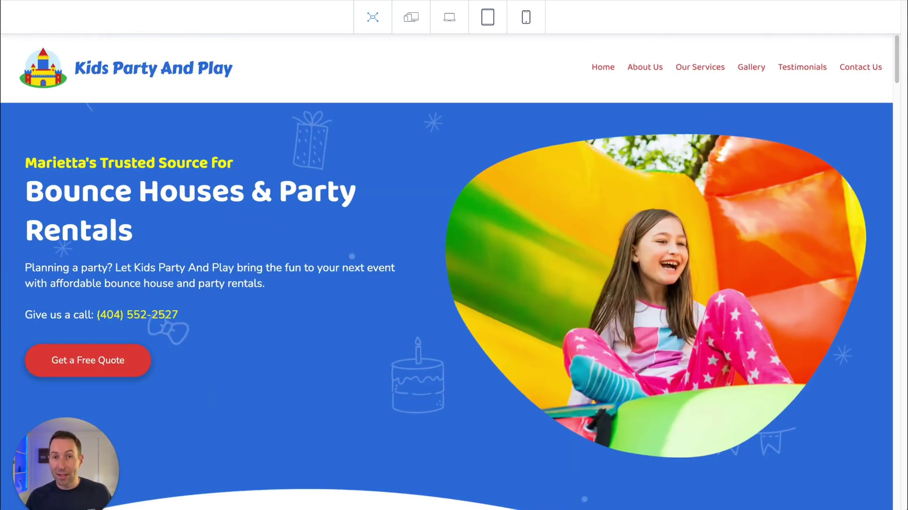
- Exit preview, read through the SEO (Site-Wide) title, description and keywords, then cancel without changes
{"action": "key", "text": "Escape"}
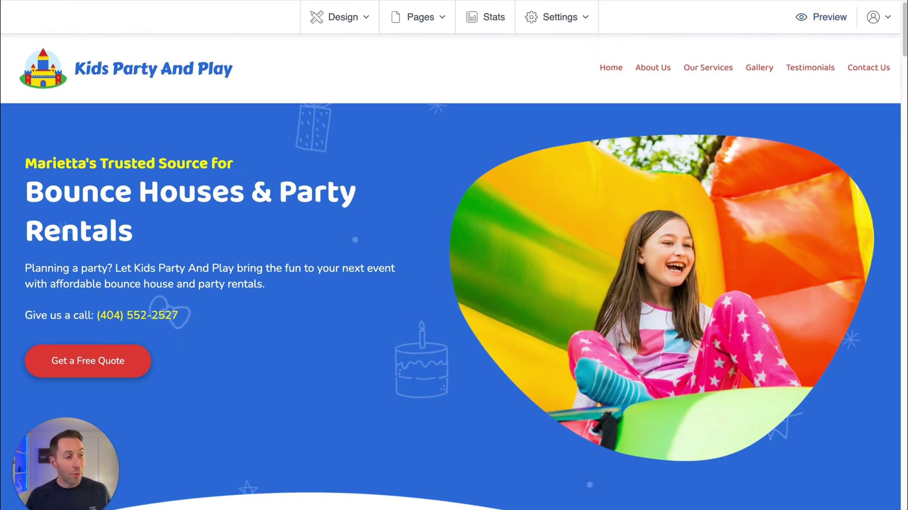
{"action": "left_click", "coordinate": [572, 17]}
{"action": "left_click", "coordinate": [563, 52]}
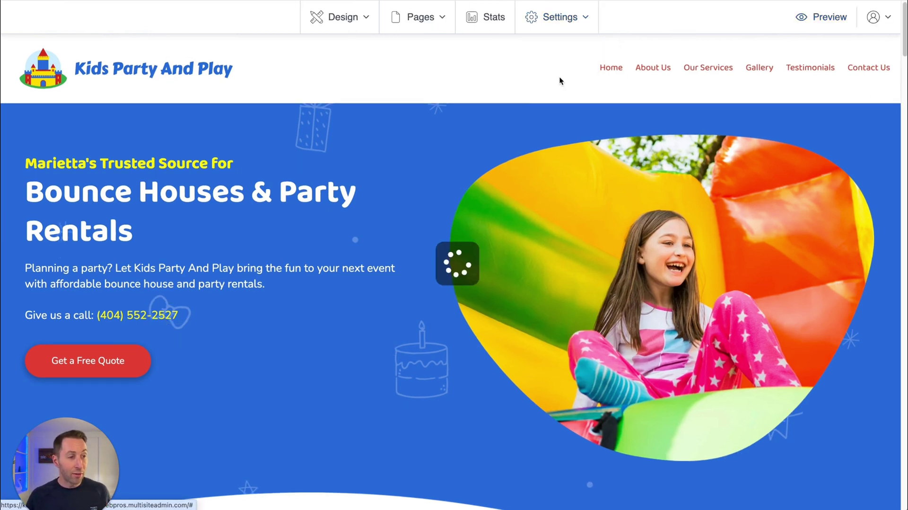
{"action": "scroll", "coordinate": [805, 206], "scroll_direction": "down", "scroll_amount": 2}
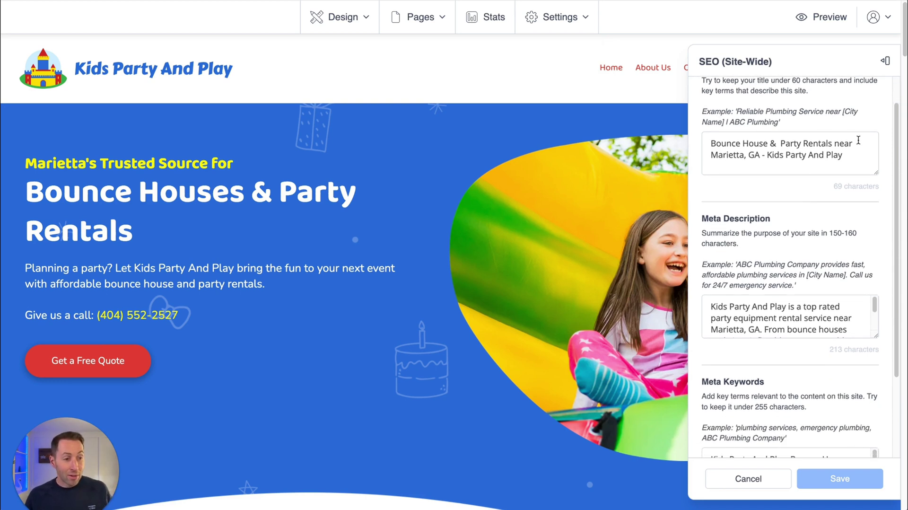
{"action": "scroll", "coordinate": [748, 165], "scroll_direction": "down", "scroll_amount": 2}
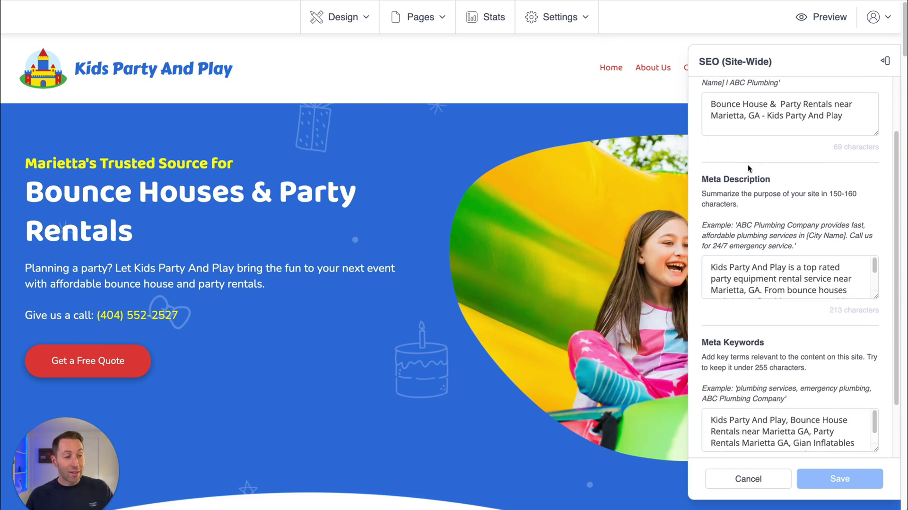
{"action": "scroll", "coordinate": [748, 164], "scroll_direction": "down", "scroll_amount": 2}
{"action": "scroll", "coordinate": [784, 185], "scroll_direction": "down", "scroll_amount": 2}
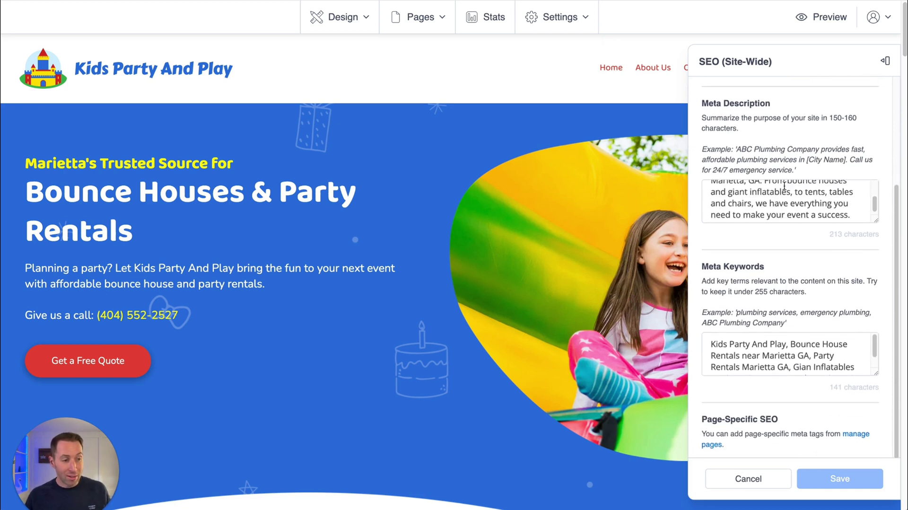
{"action": "scroll", "coordinate": [810, 250], "scroll_direction": "down", "scroll_amount": 1}
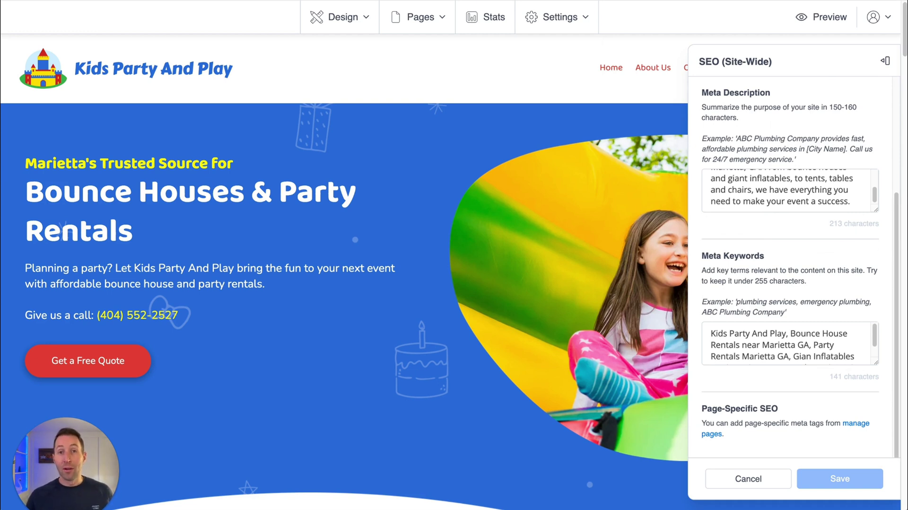
{"action": "left_click", "coordinate": [747, 485]}
{"action": "scroll", "coordinate": [688, 381], "scroll_direction": "down", "scroll_amount": 4}
{"action": "scroll", "coordinate": [687, 381], "scroll_direction": "down", "scroll_amount": 5}
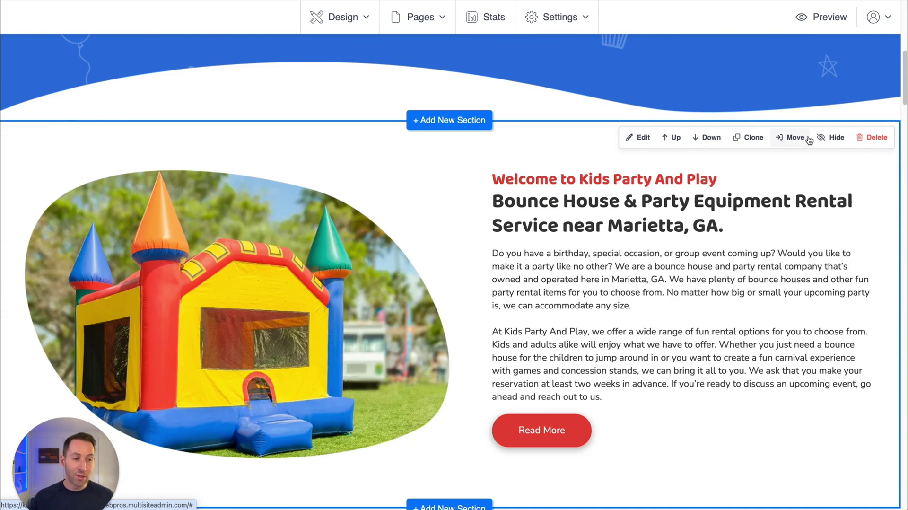
{"action": "left_click", "coordinate": [640, 140]}
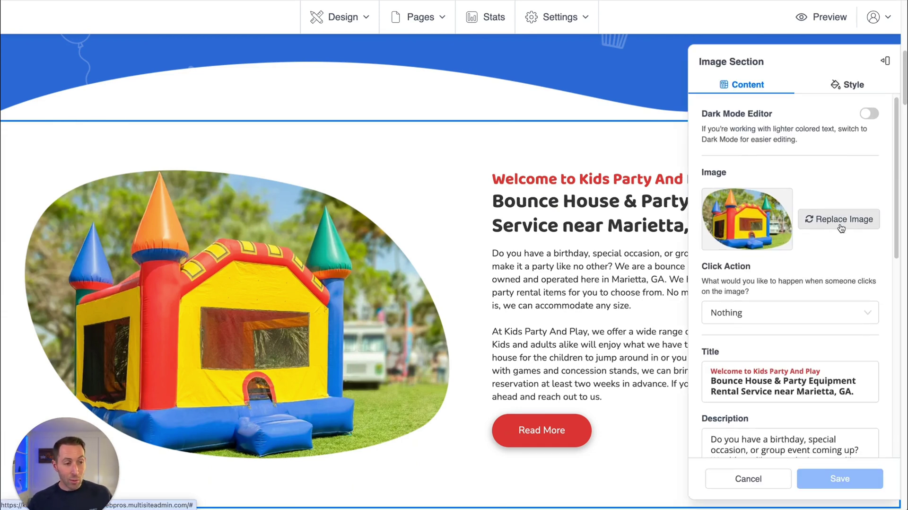
{"action": "scroll", "coordinate": [840, 229], "scroll_direction": "down", "scroll_amount": 10}
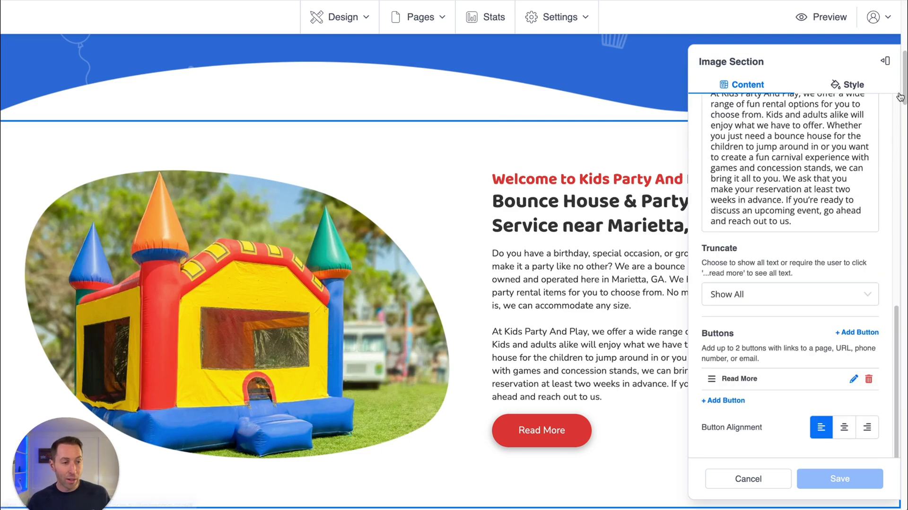
{"action": "left_click", "coordinate": [849, 85]}
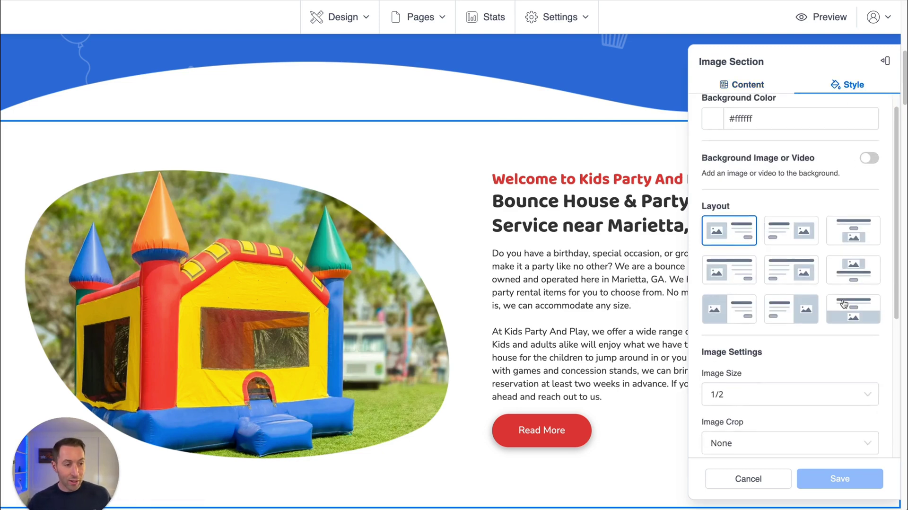
{"action": "scroll", "coordinate": [844, 303], "scroll_direction": "down", "scroll_amount": 5}
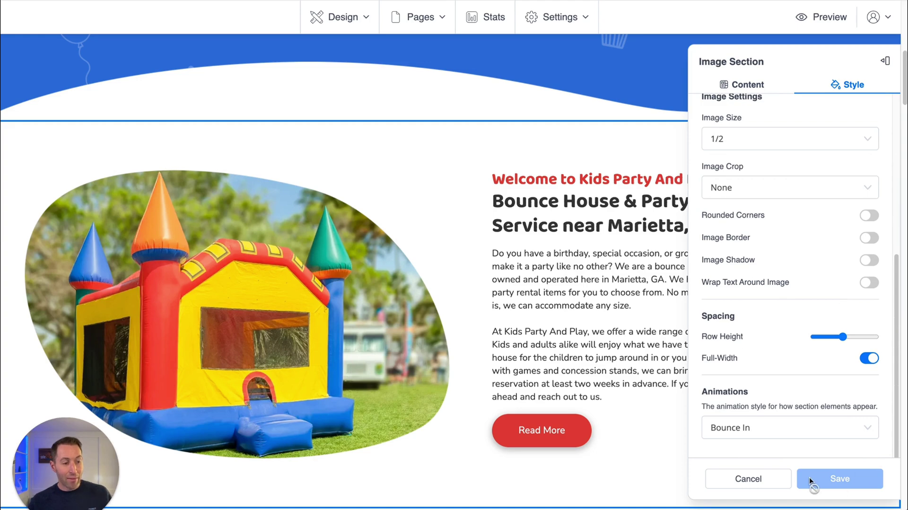
{"action": "left_click", "coordinate": [766, 486]}
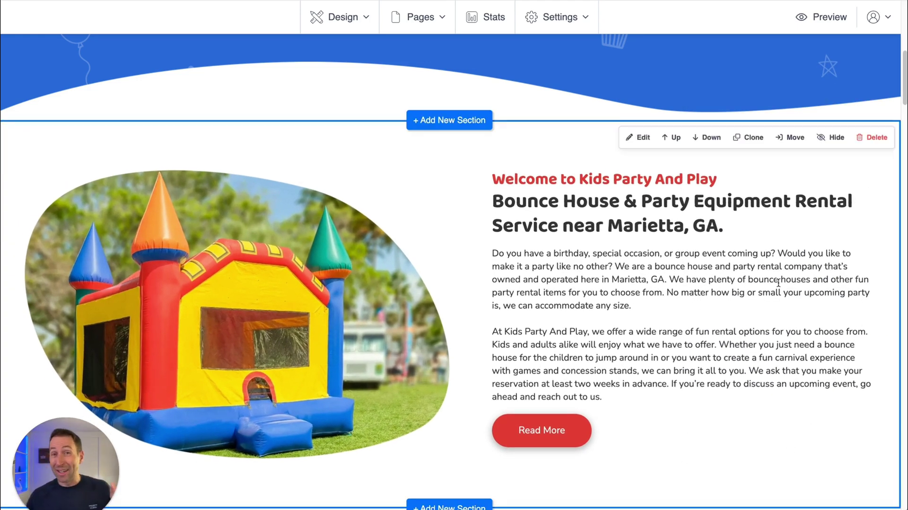
{"action": "scroll", "coordinate": [704, 296], "scroll_direction": "up", "scroll_amount": 8}
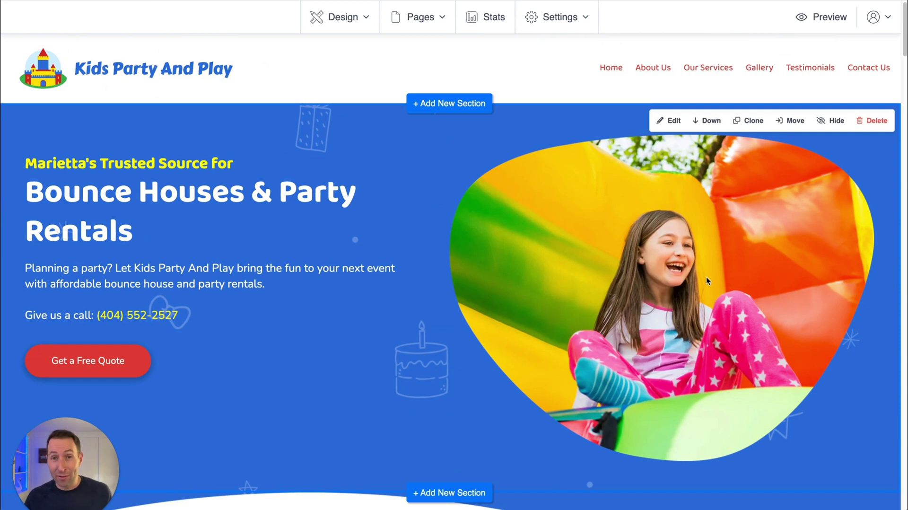